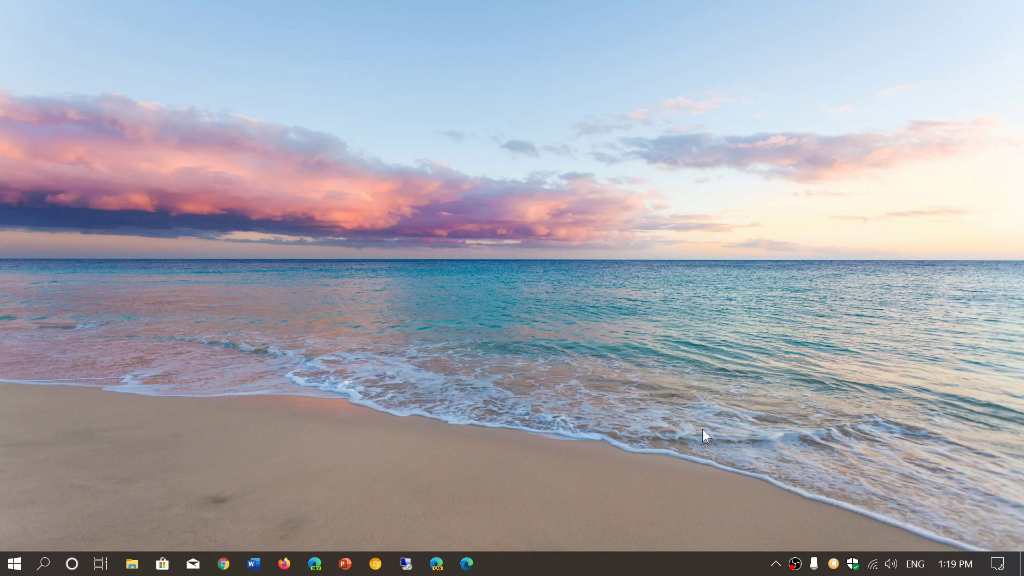
# Open Windows Settings from the Start menu and go to System > Focus assist
pyautogui.click(14, 563)
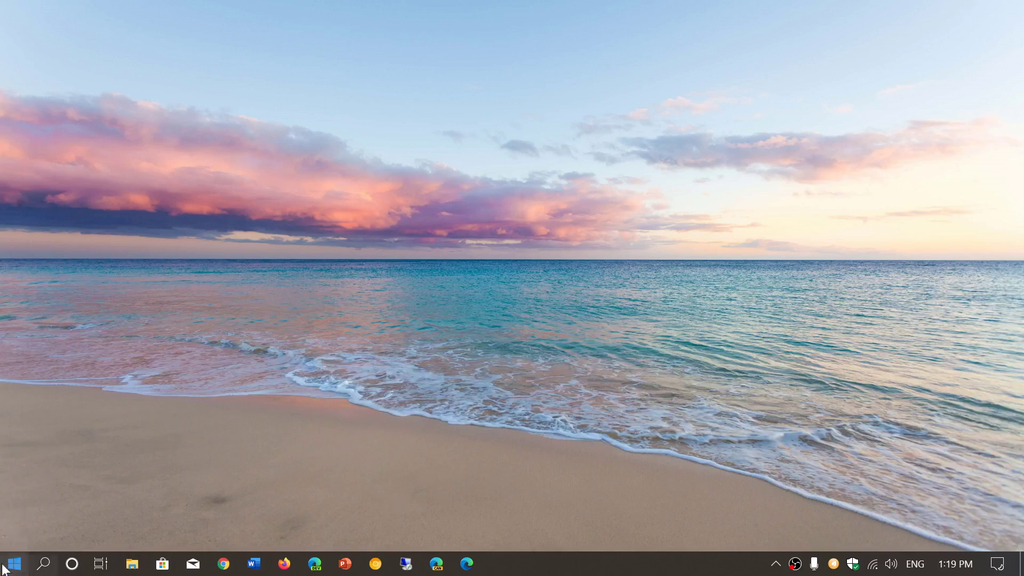
pyautogui.moveTo(30, 488)
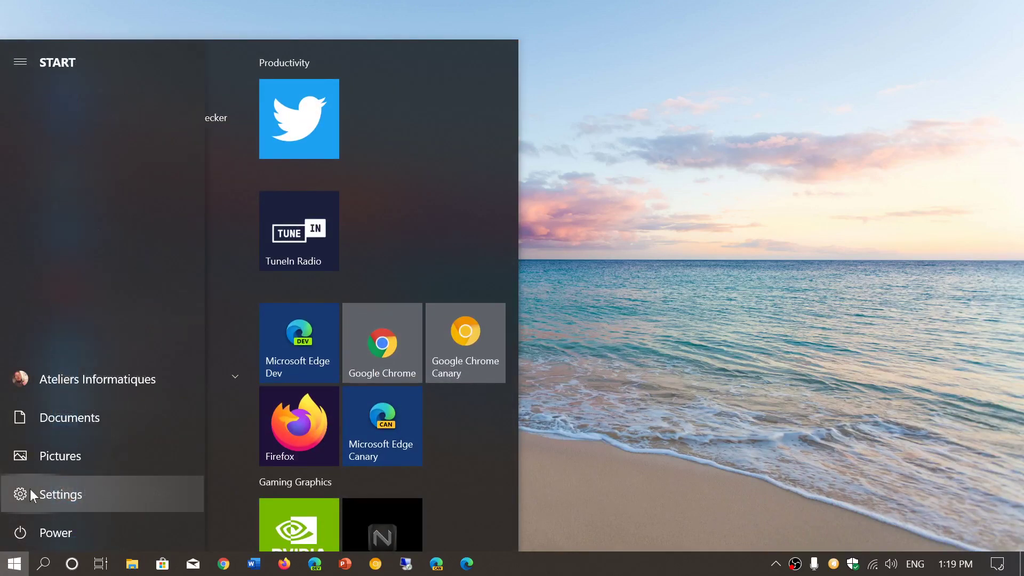
pyautogui.click(91, 497)
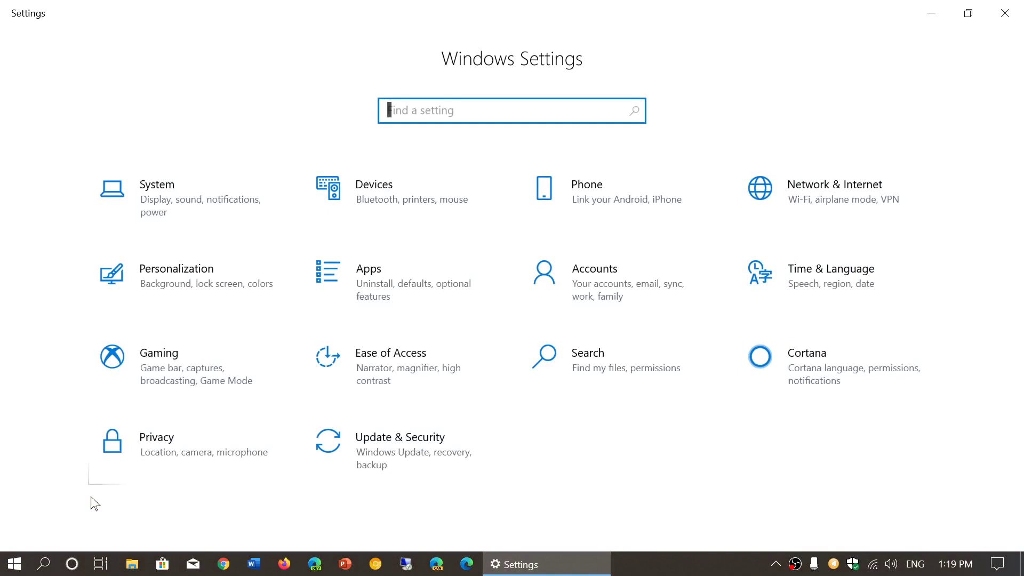
pyautogui.click(190, 192)
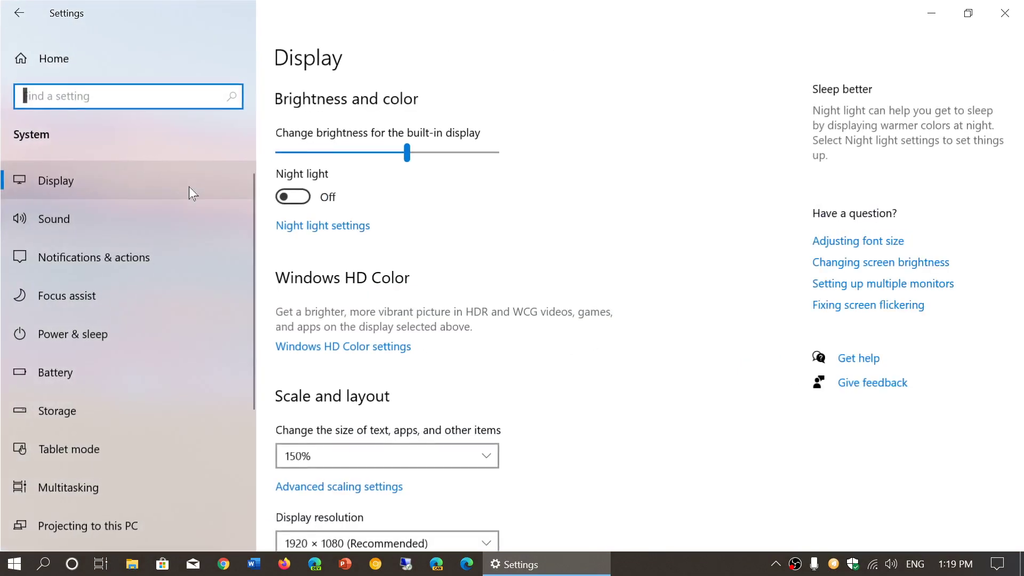
pyautogui.click(149, 302)
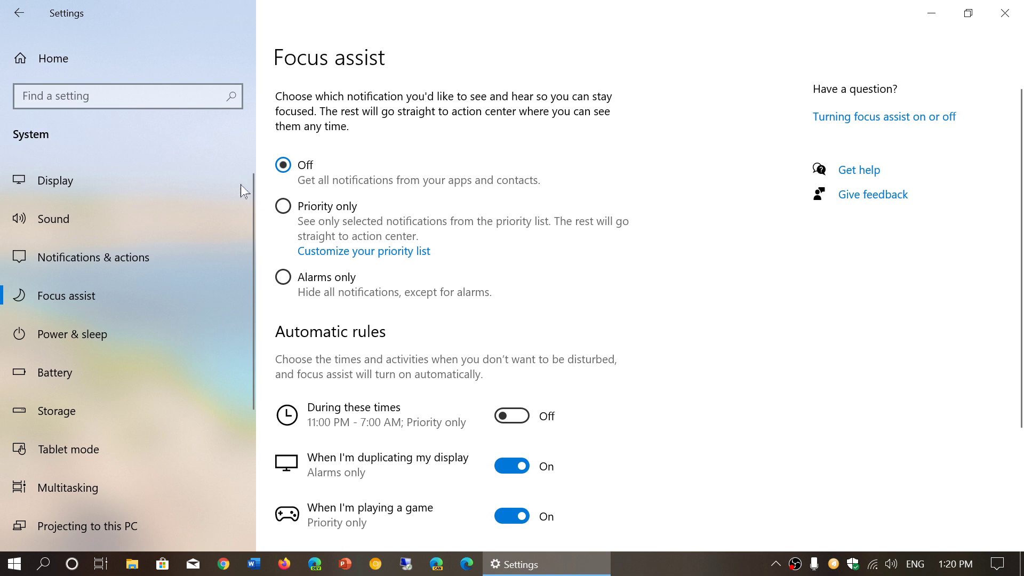
# Choose Priority only for Focus assist and open Customize your priority list
pyautogui.click(283, 207)
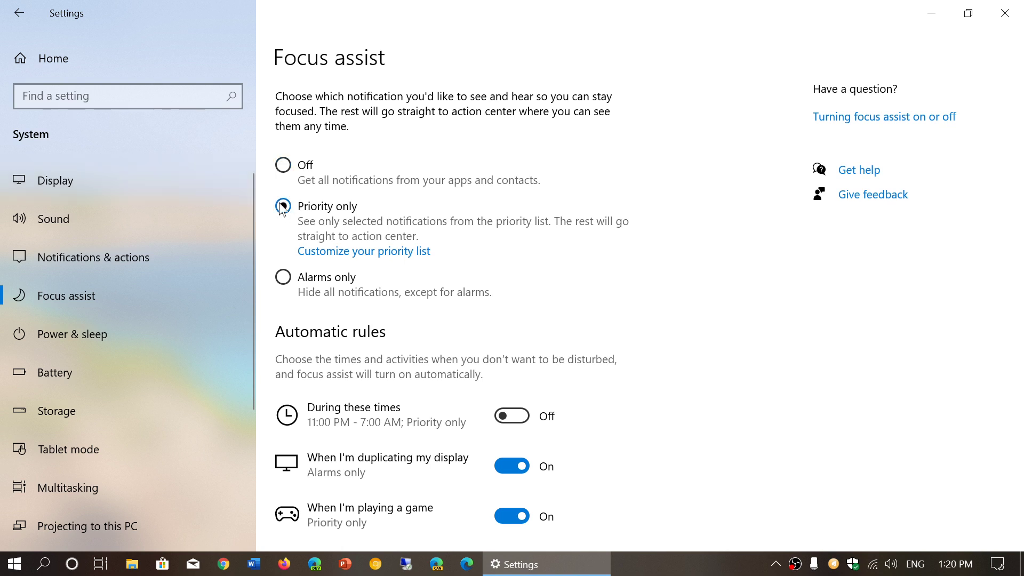
pyautogui.click(358, 251)
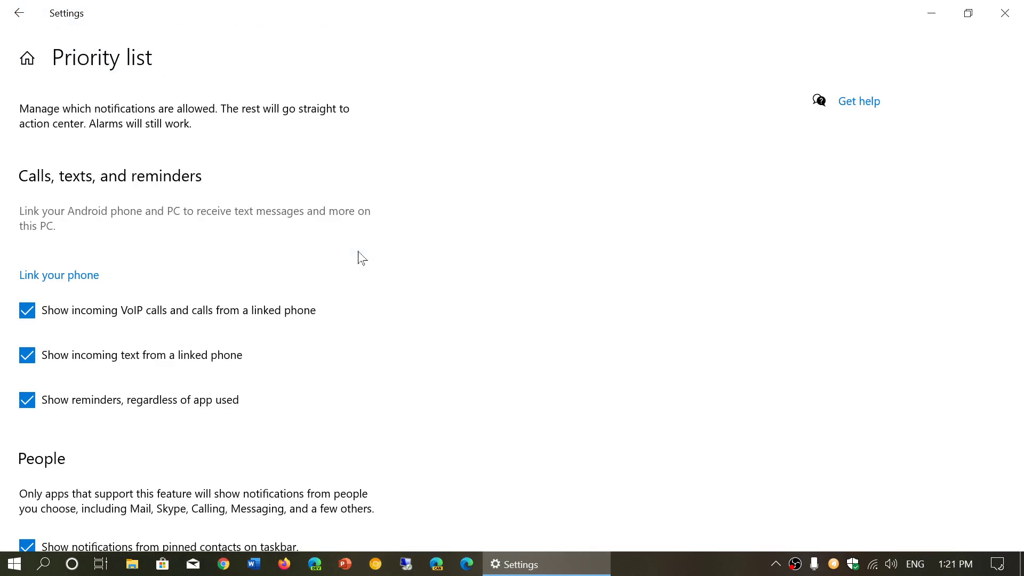
# Review the priority list options, then return to the Focus assist page
pyautogui.scroll(-3, 359, 258)
pyautogui.scroll(-2, 359, 258)
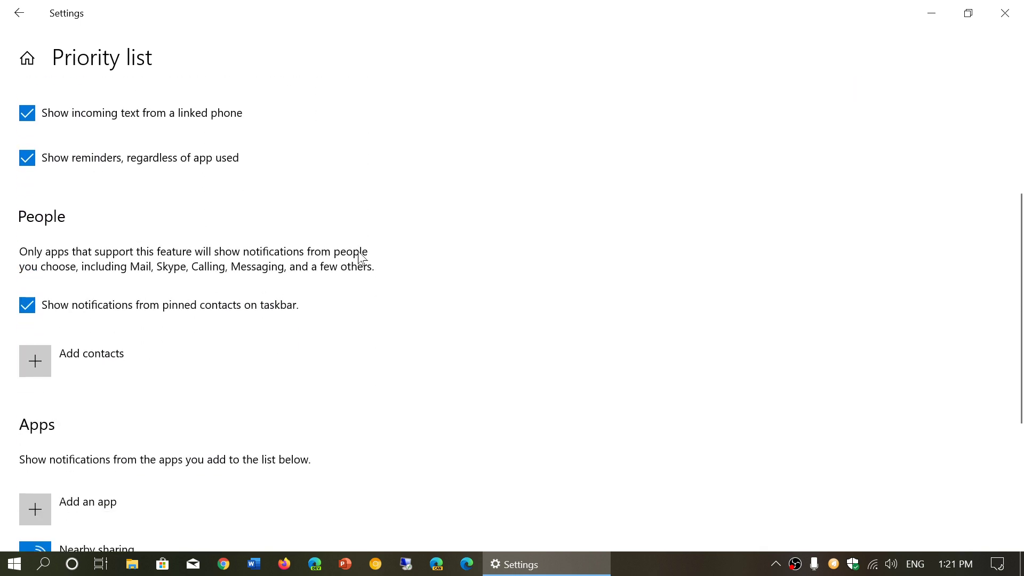
pyautogui.scroll(-1, 362, 258)
pyautogui.scroll(6, 361, 258)
pyautogui.scroll(-10, 362, 258)
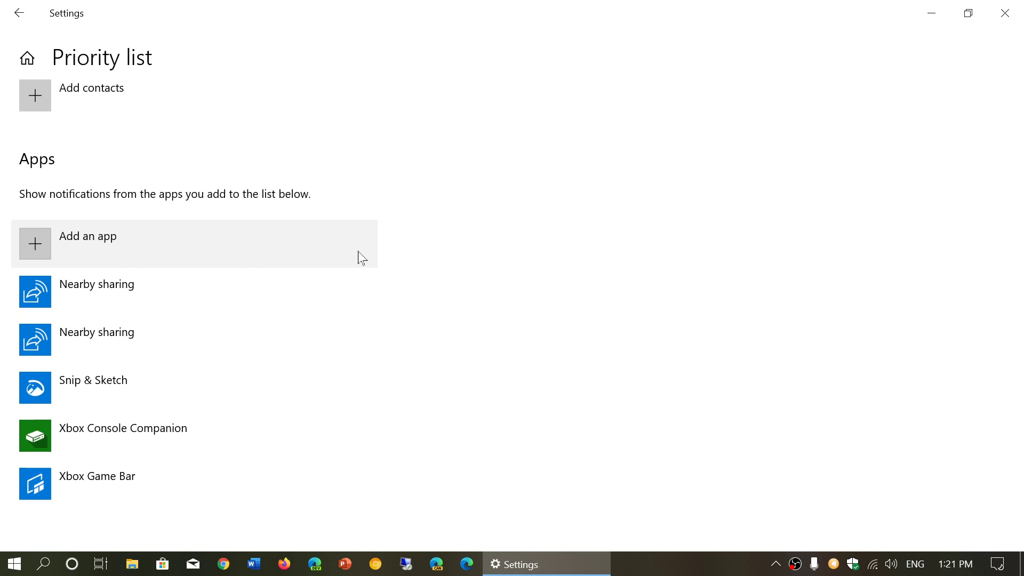
pyautogui.scroll(10, 510, 262)
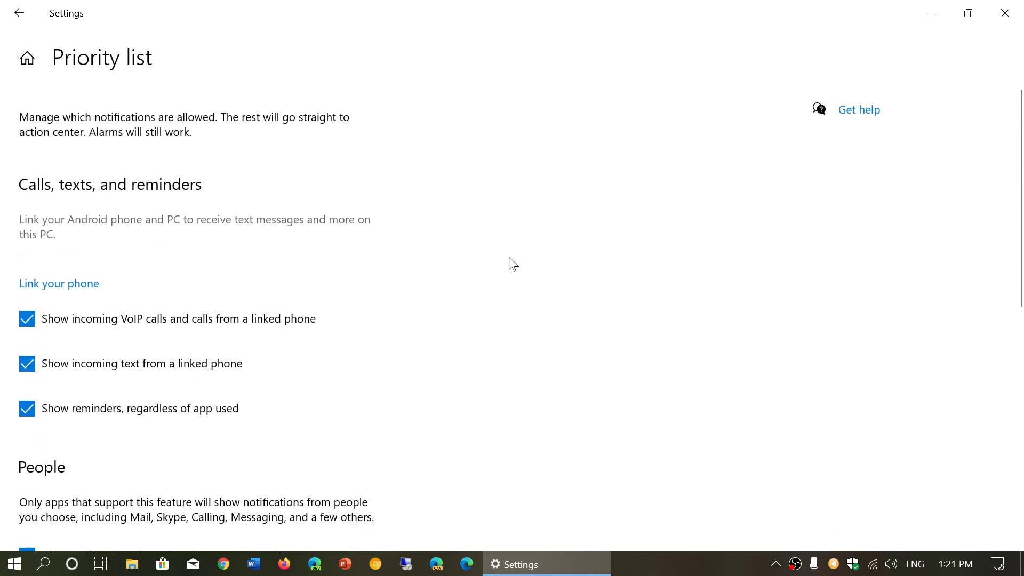
pyautogui.scroll(-1, 509, 263)
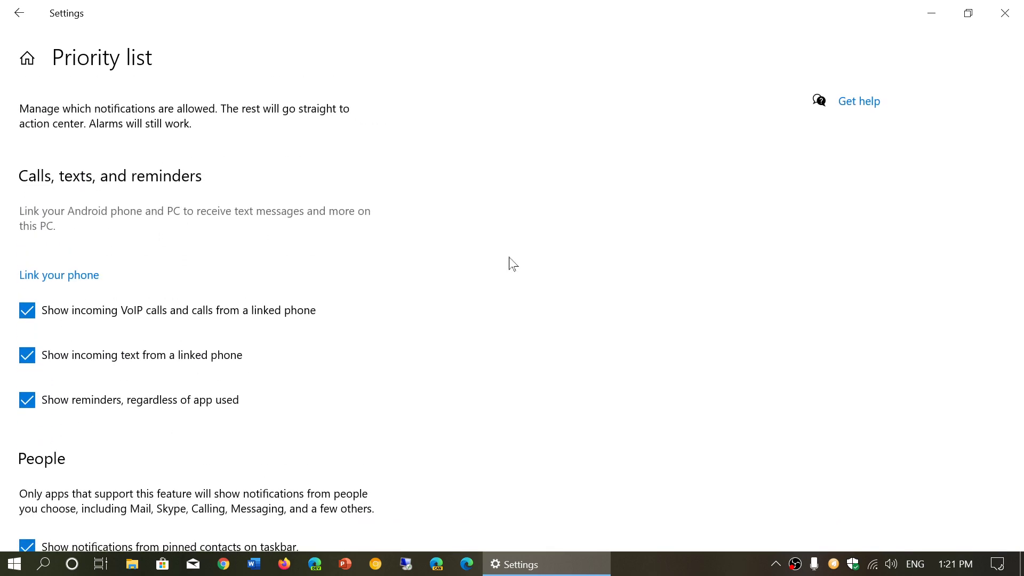
pyautogui.scroll(-5, 509, 262)
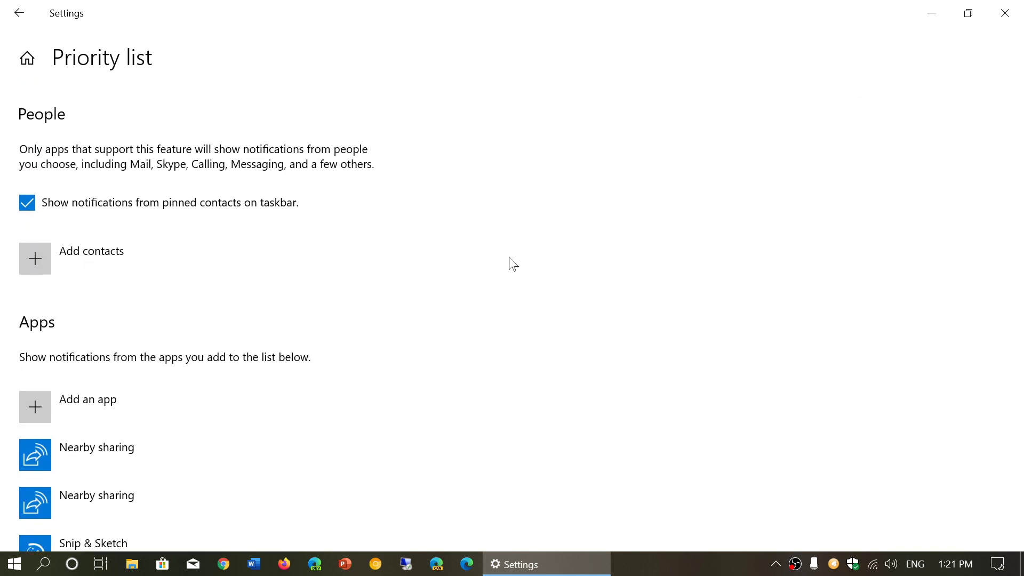
pyautogui.click(19, 14)
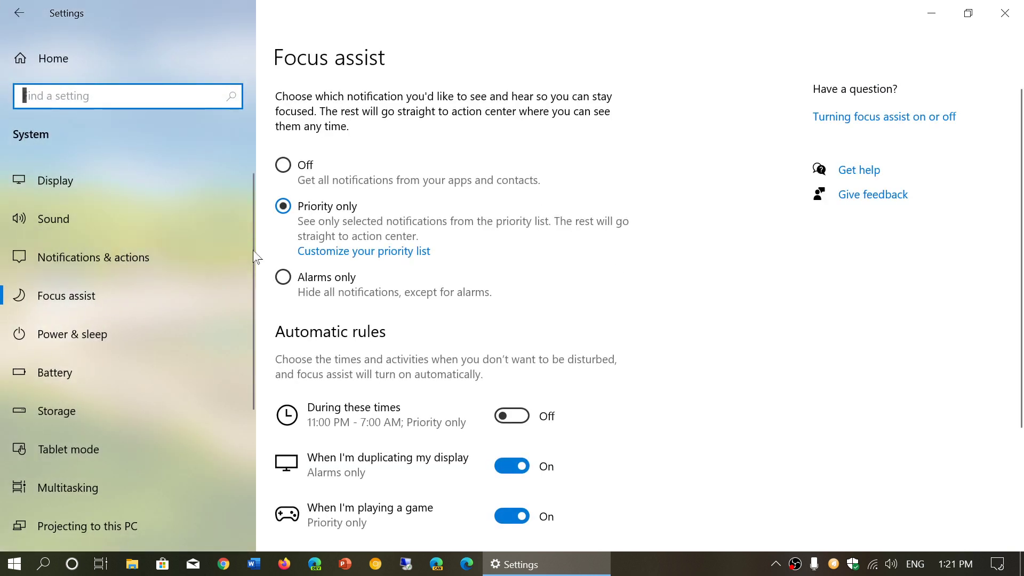
# Switch the Focus assist level from Priority only to Alarms only
pyautogui.click(292, 278)
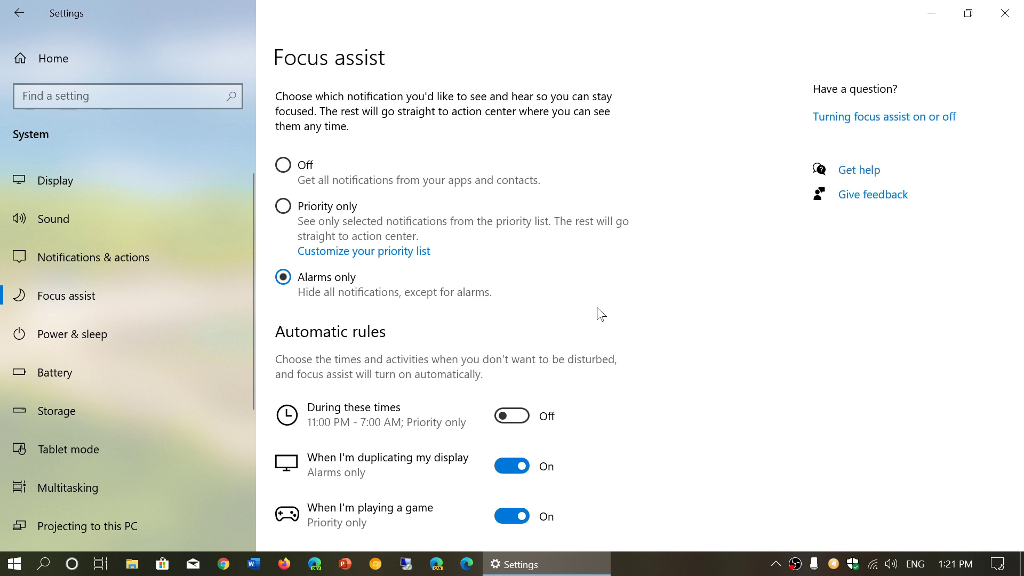
pyautogui.scroll(-2, 638, 380)
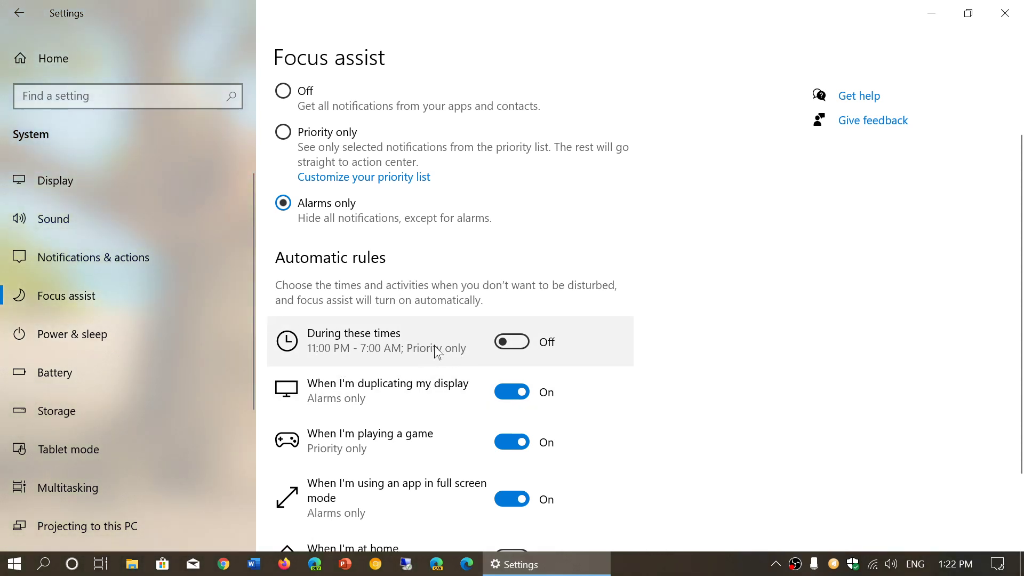
# Enable During these times, keeping 11:00 PM–7:00 AM, Daily repeat and Priority only
pyautogui.click(523, 347)
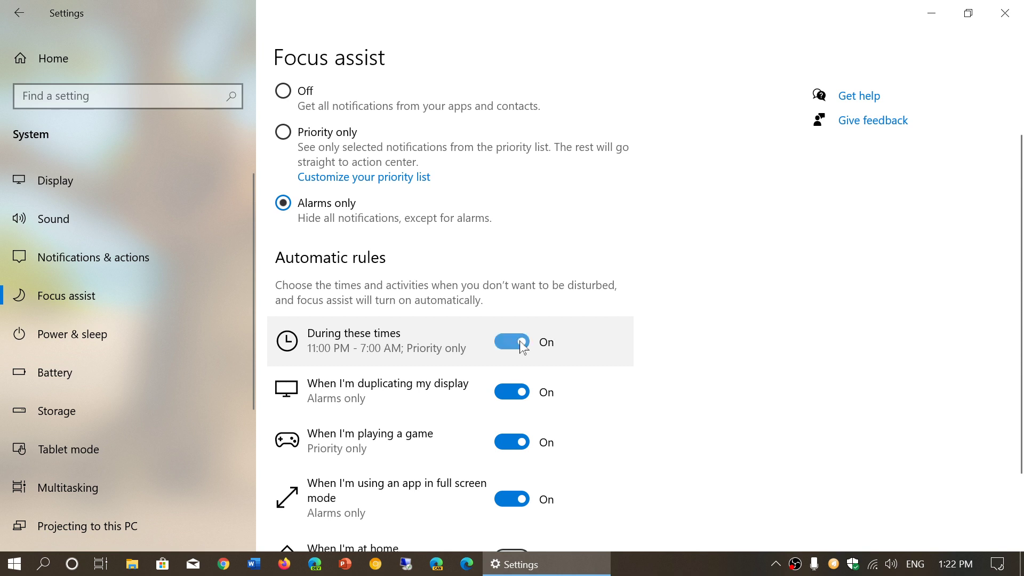
pyautogui.click(385, 345)
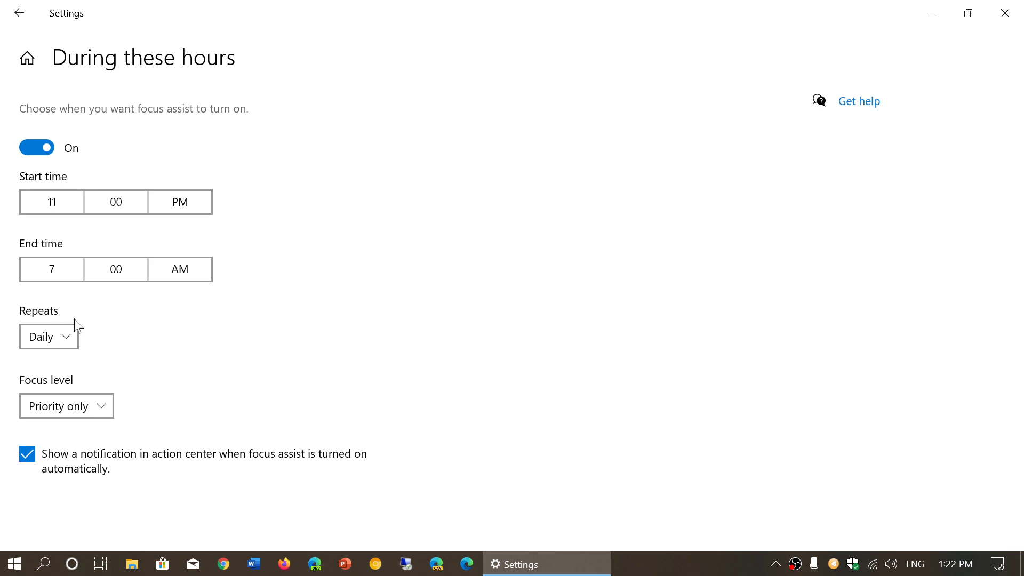
pyautogui.click(66, 342)
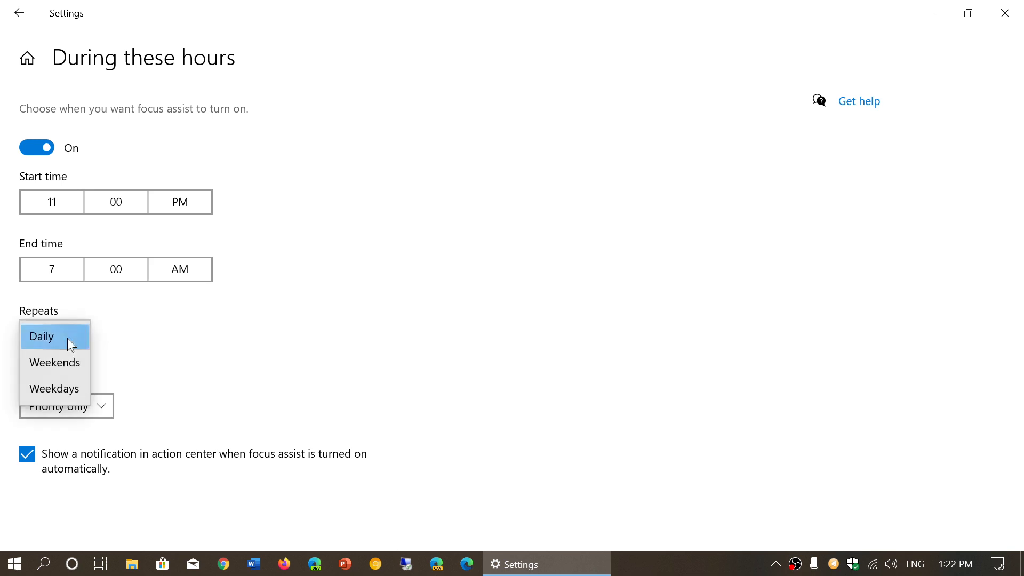
pyautogui.click(302, 312)
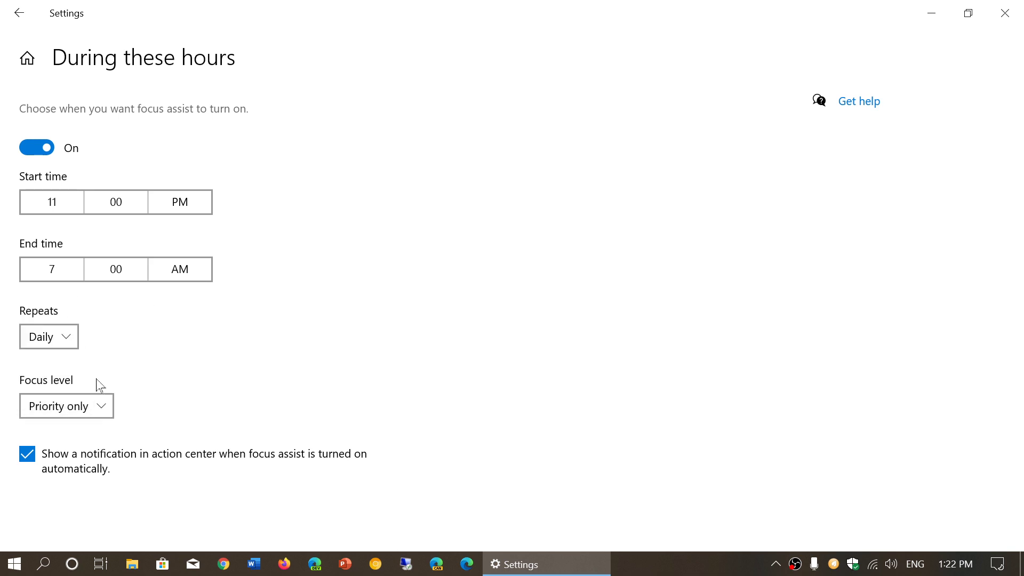
pyautogui.click(96, 415)
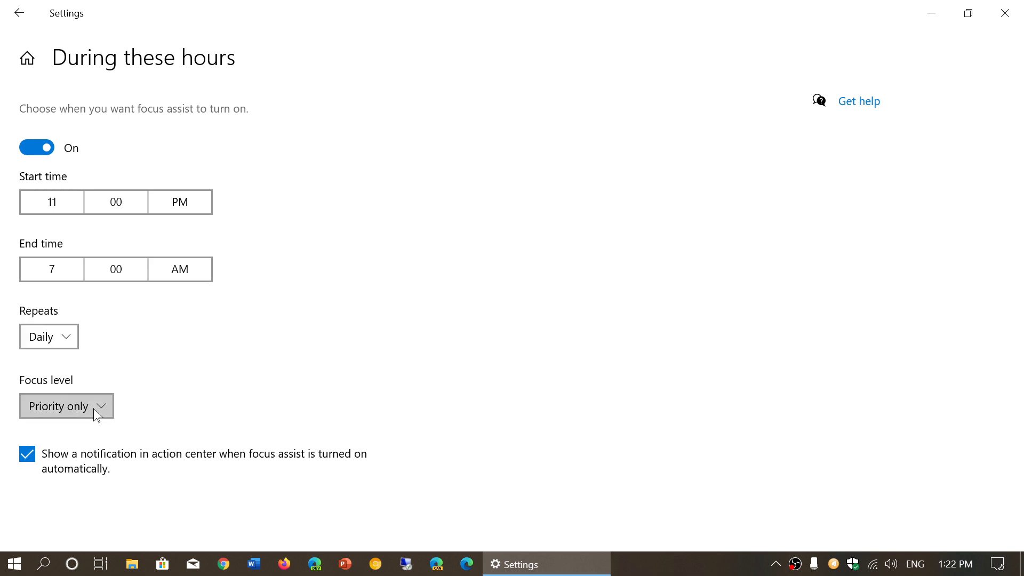
pyautogui.click(273, 364)
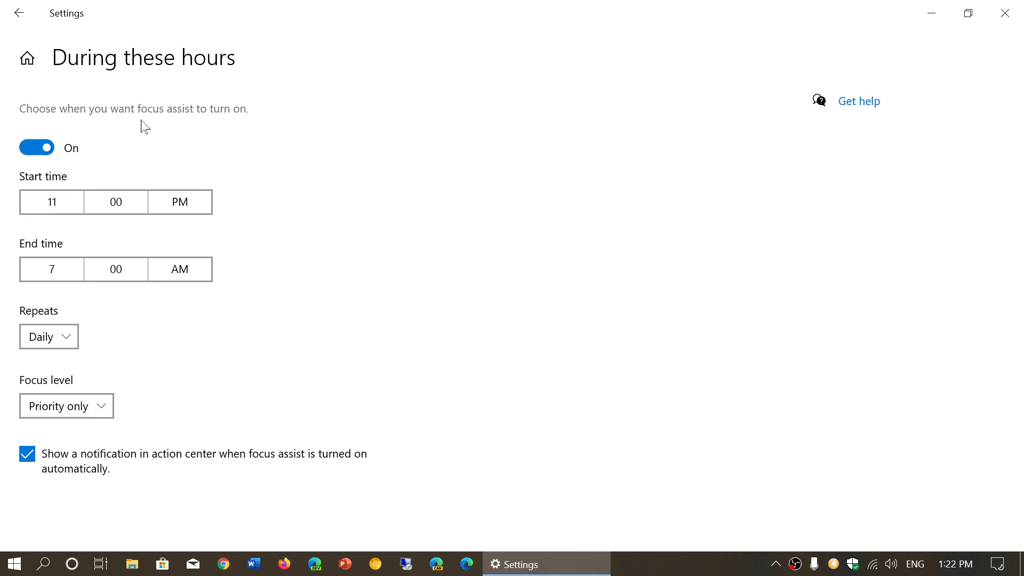
pyautogui.click(20, 13)
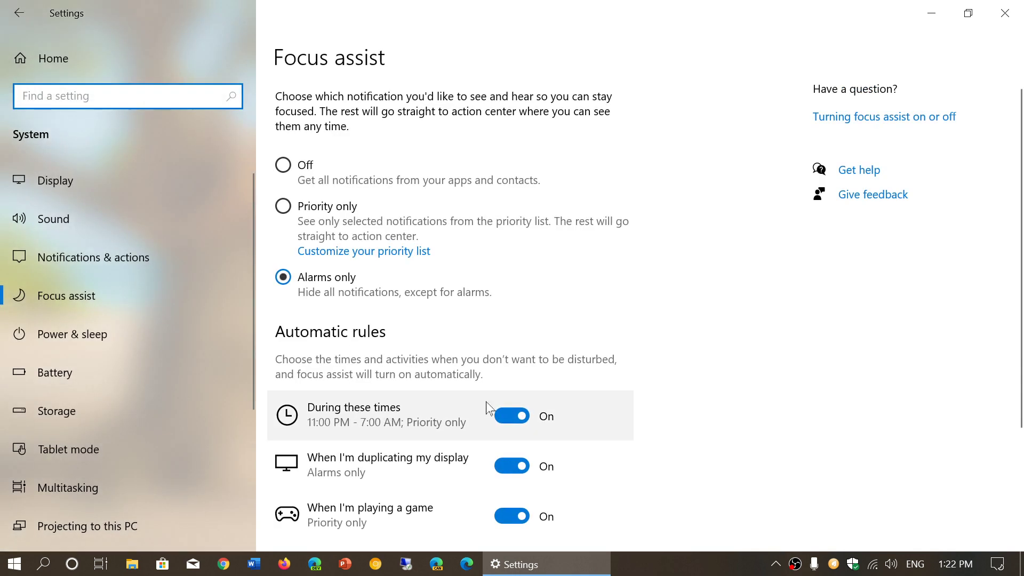
# Turn During these times off and review the display, game and full-screen rules
pyautogui.click(507, 421)
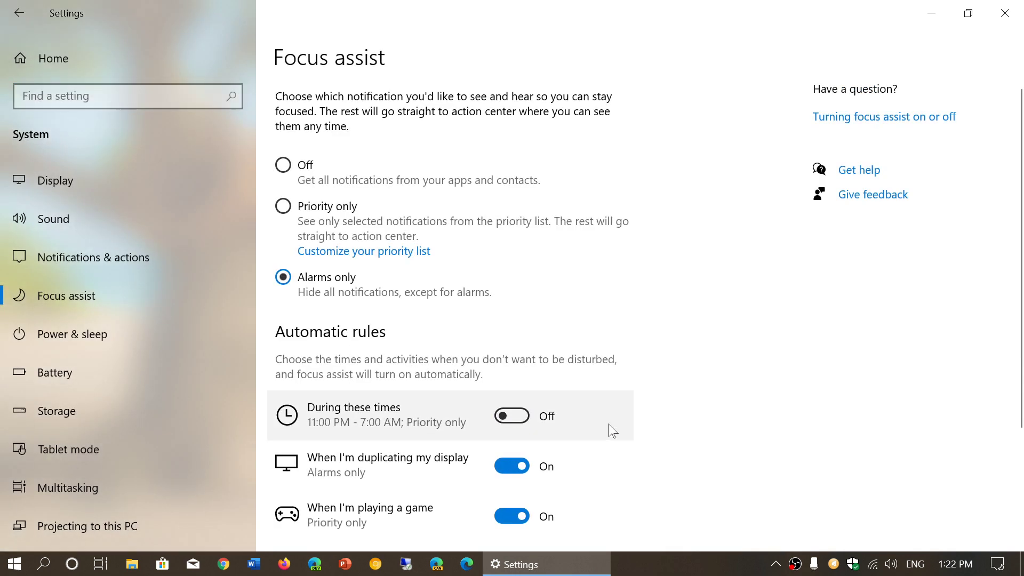
pyautogui.scroll(-2, 609, 428)
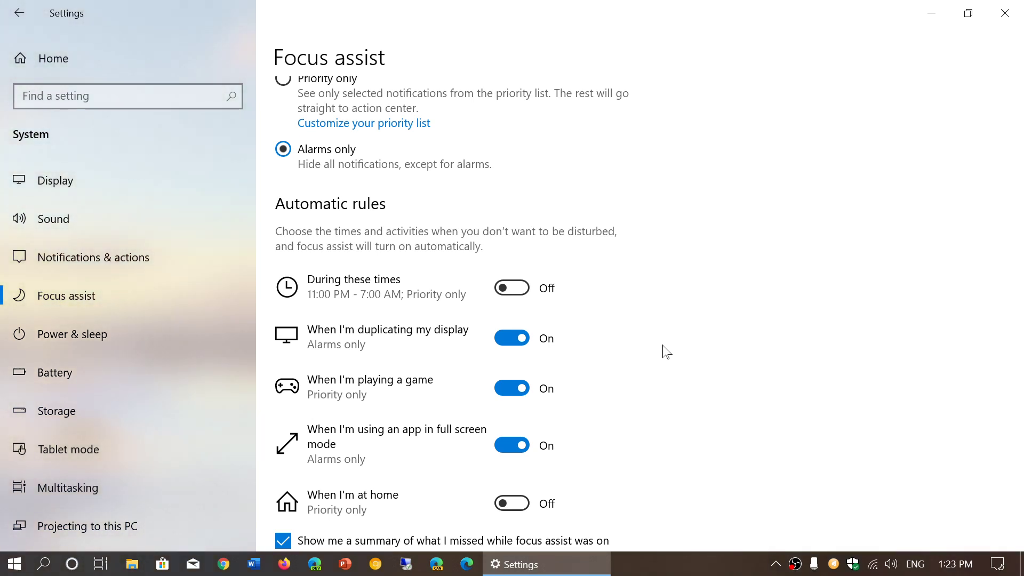
pyautogui.scroll(-2, 667, 352)
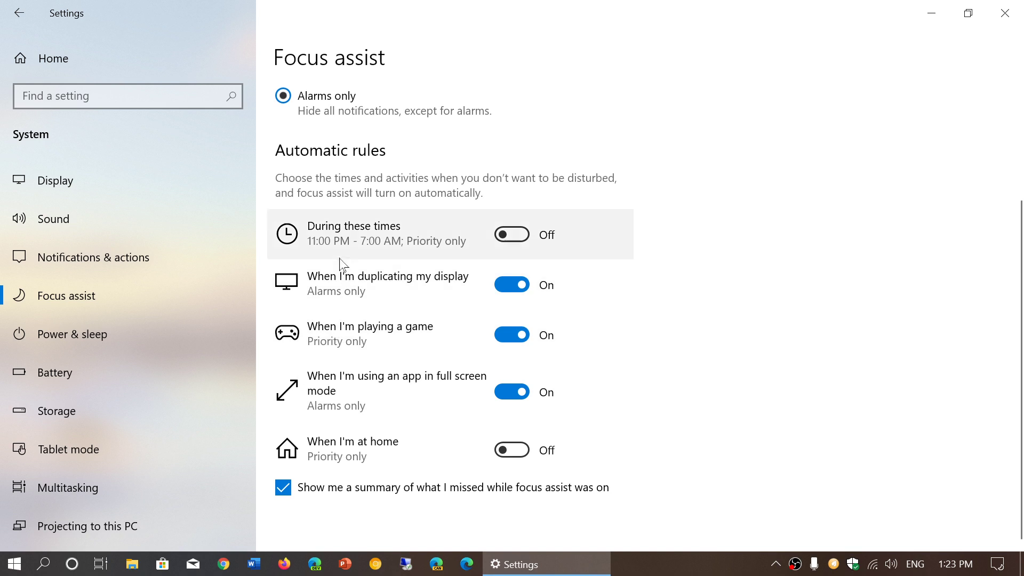
pyautogui.click(353, 355)
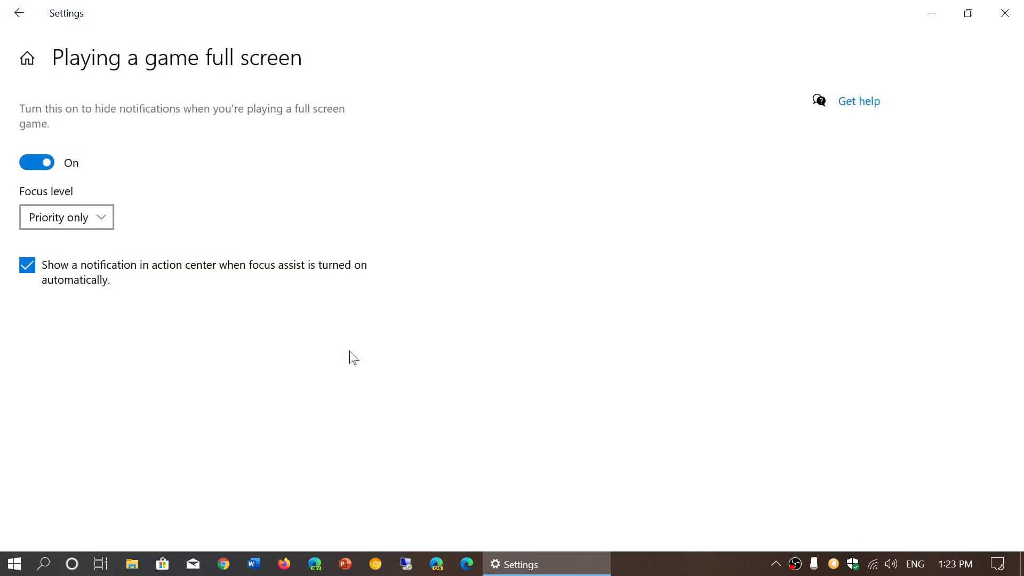
pyautogui.click(98, 224)
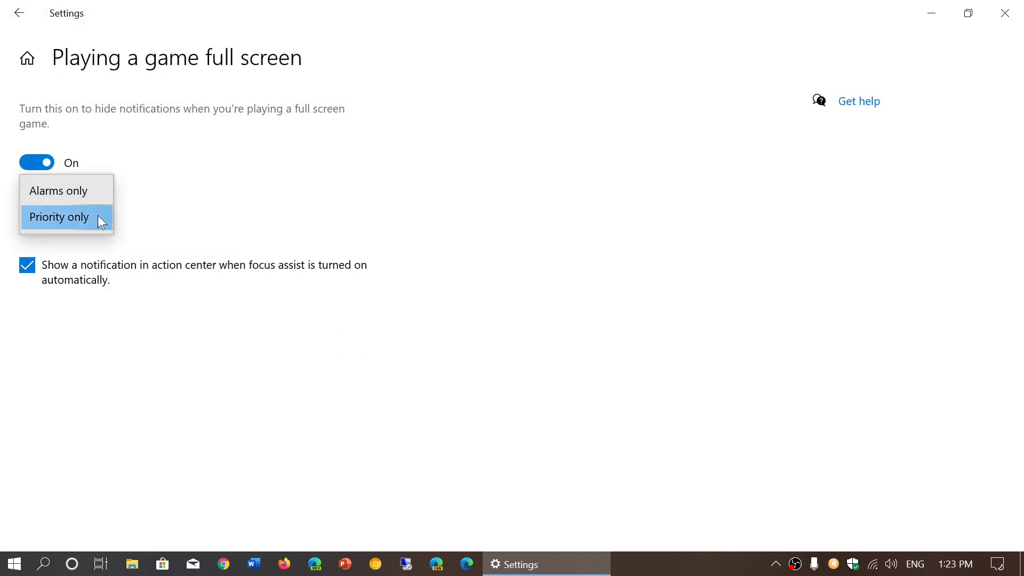
pyautogui.click(334, 181)
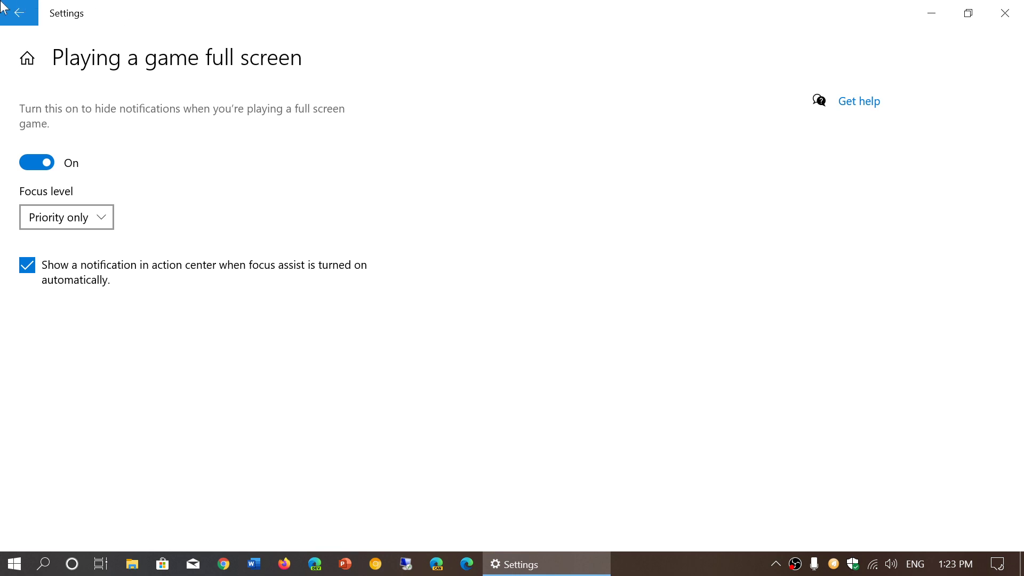
pyautogui.click(19, 16)
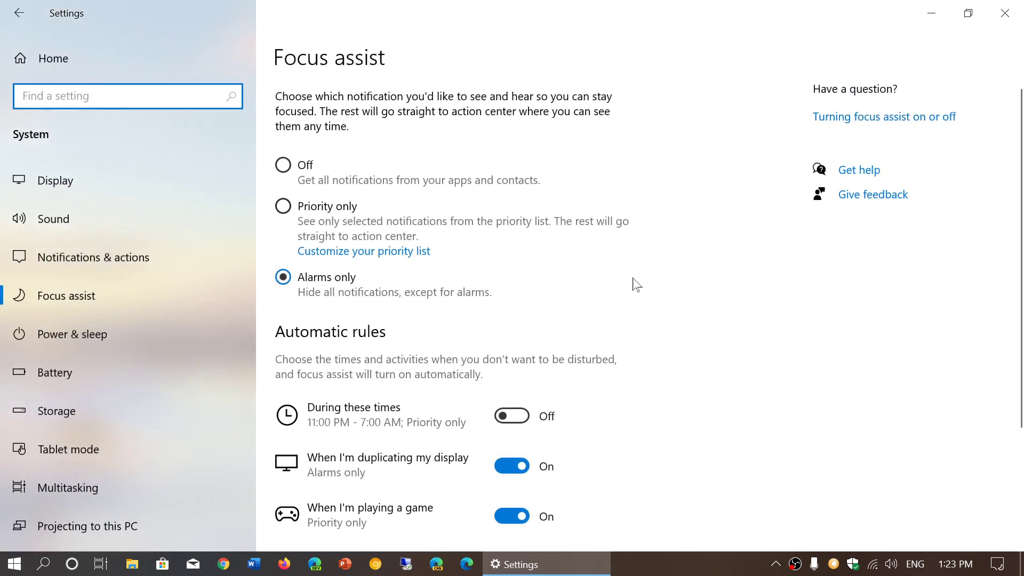
pyautogui.scroll(-3, 632, 304)
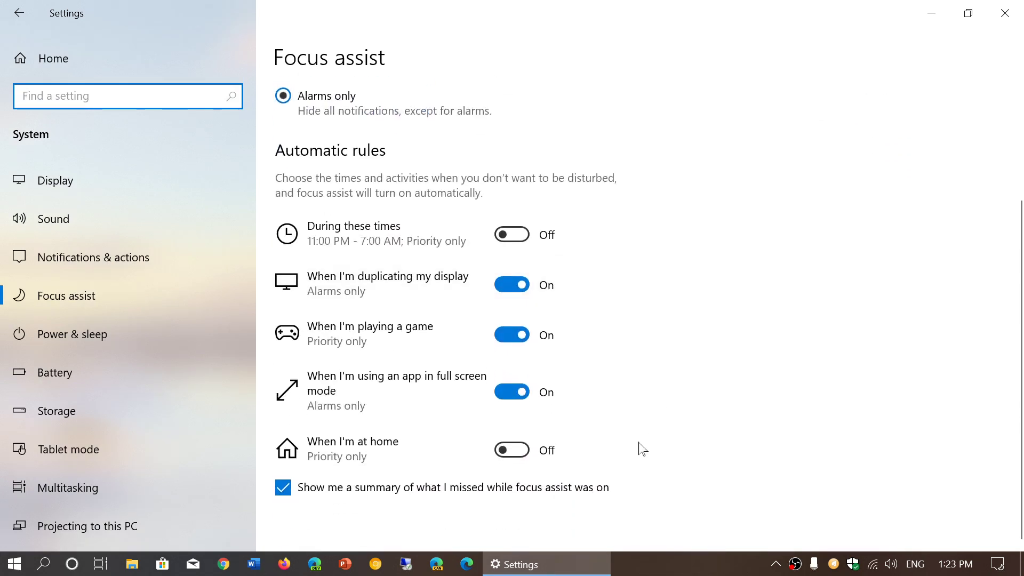